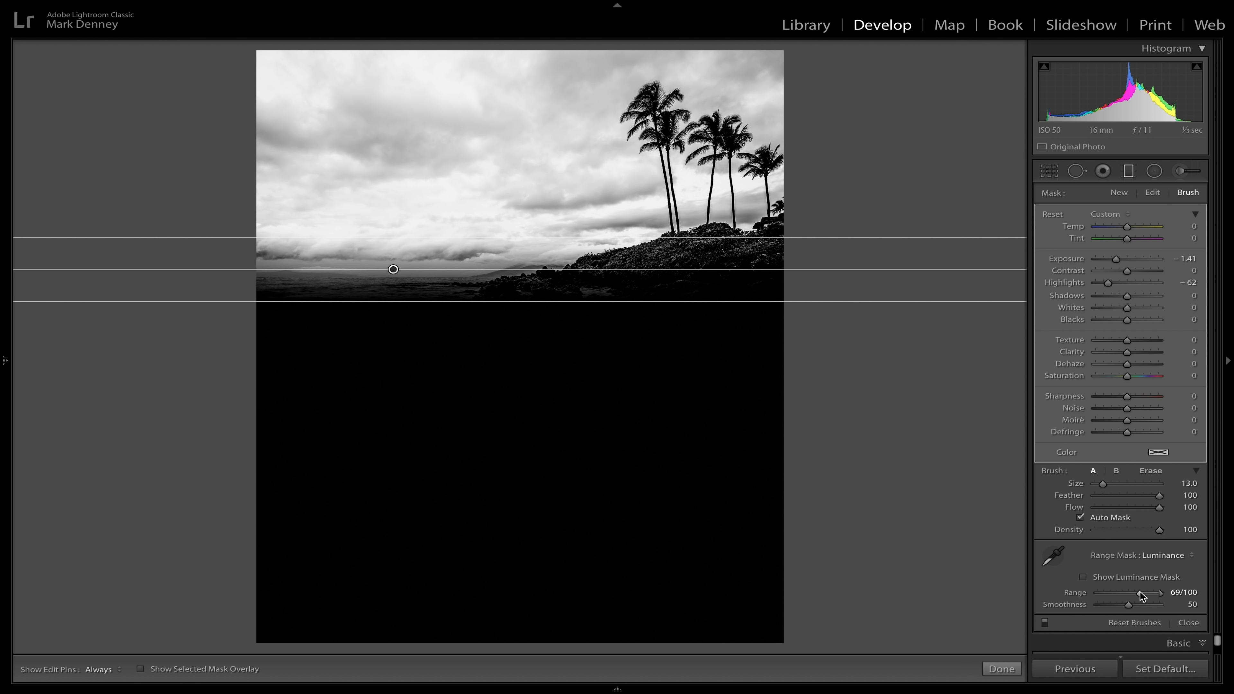
Lower the sky gradient's exposure to −1.67, compare the photo before and after, and finish the gradient edit.
drag(1117, 258, 1115, 258)
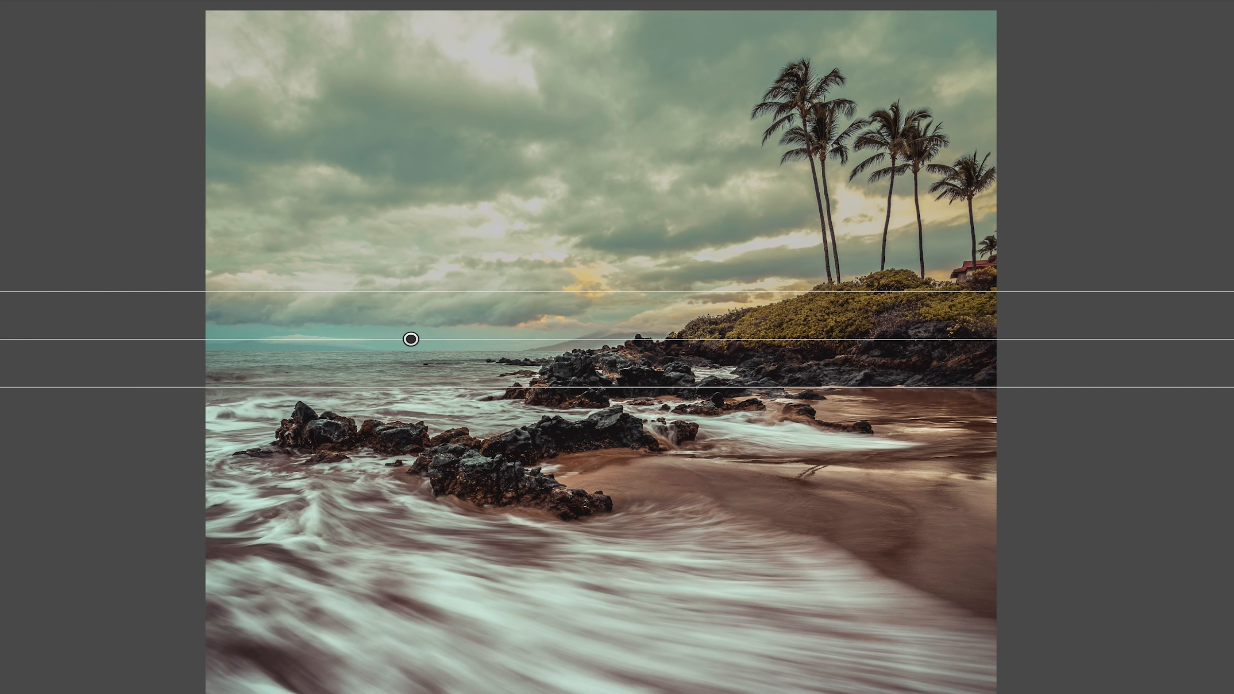
key(backslash)
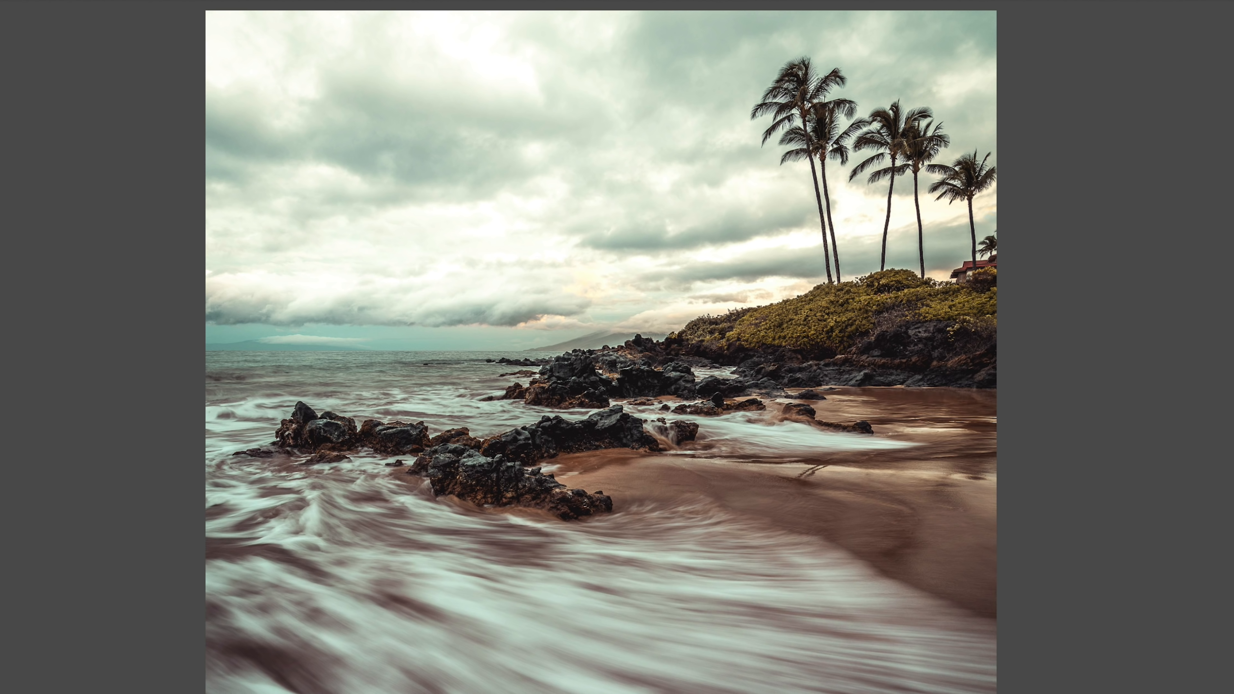
key(backslash)
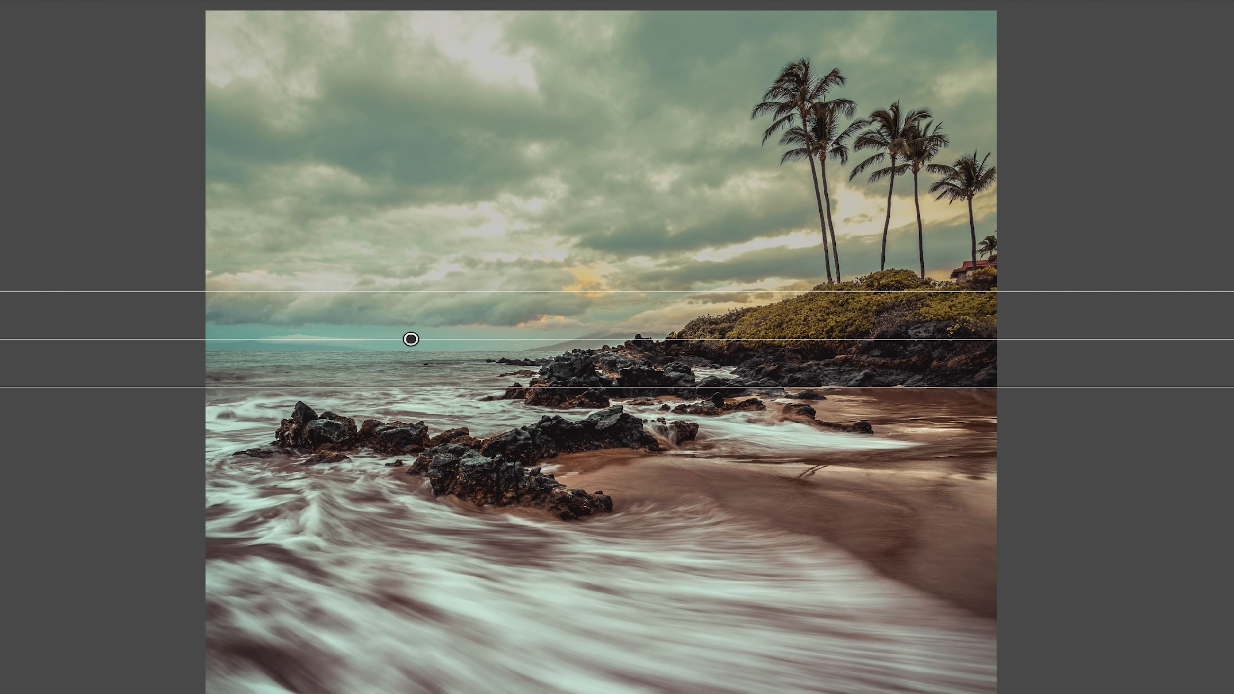
key(backslash)
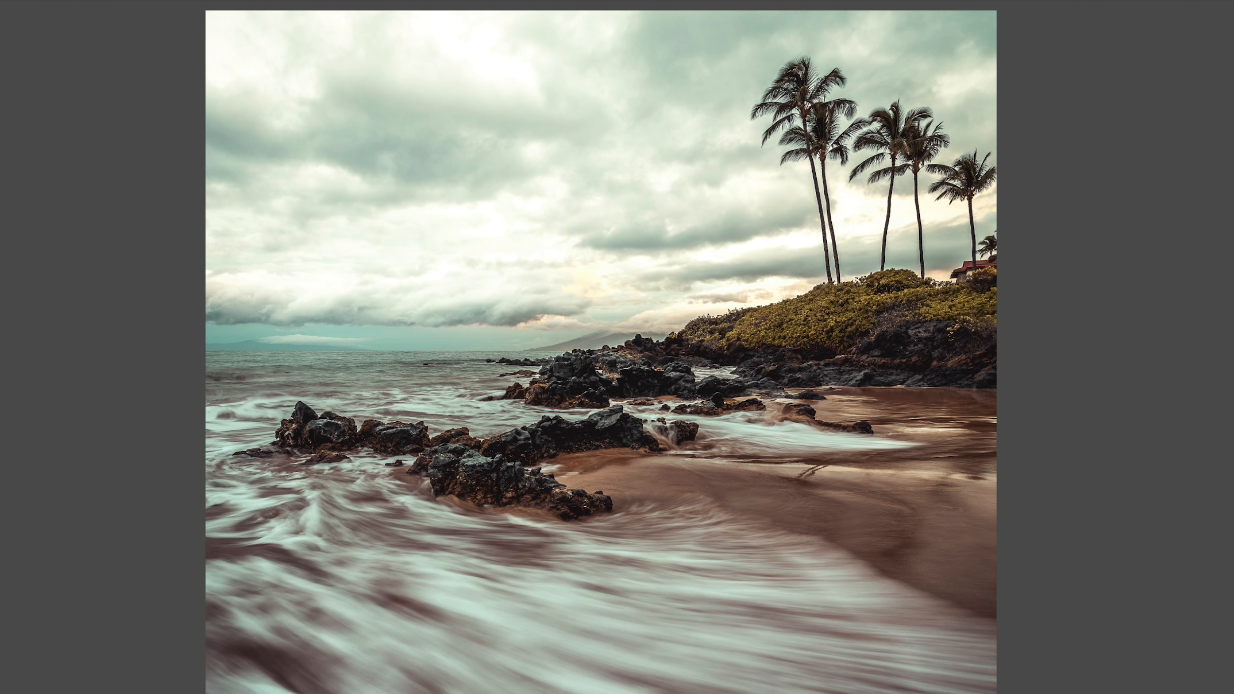
key(backslash)
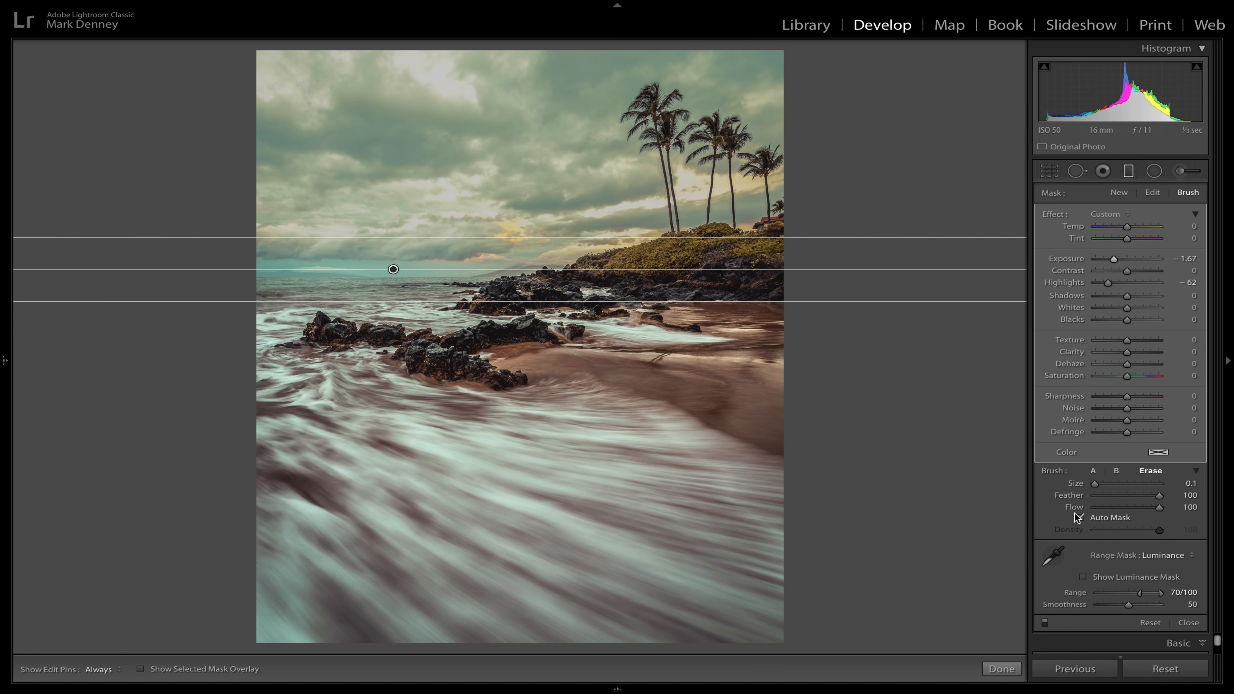
click(1008, 669)
Open the next photo and paint an Adjustment Brush mask over the whole image with the mask overlay shown.
key(Right)
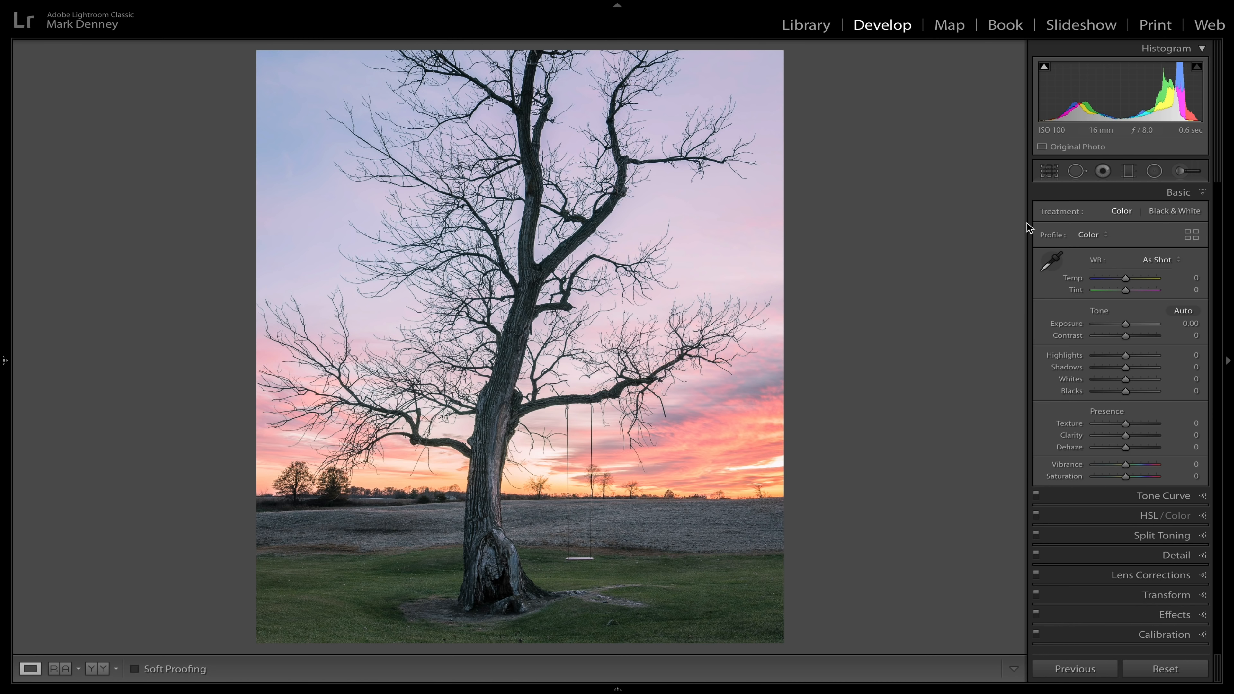
click(1184, 170)
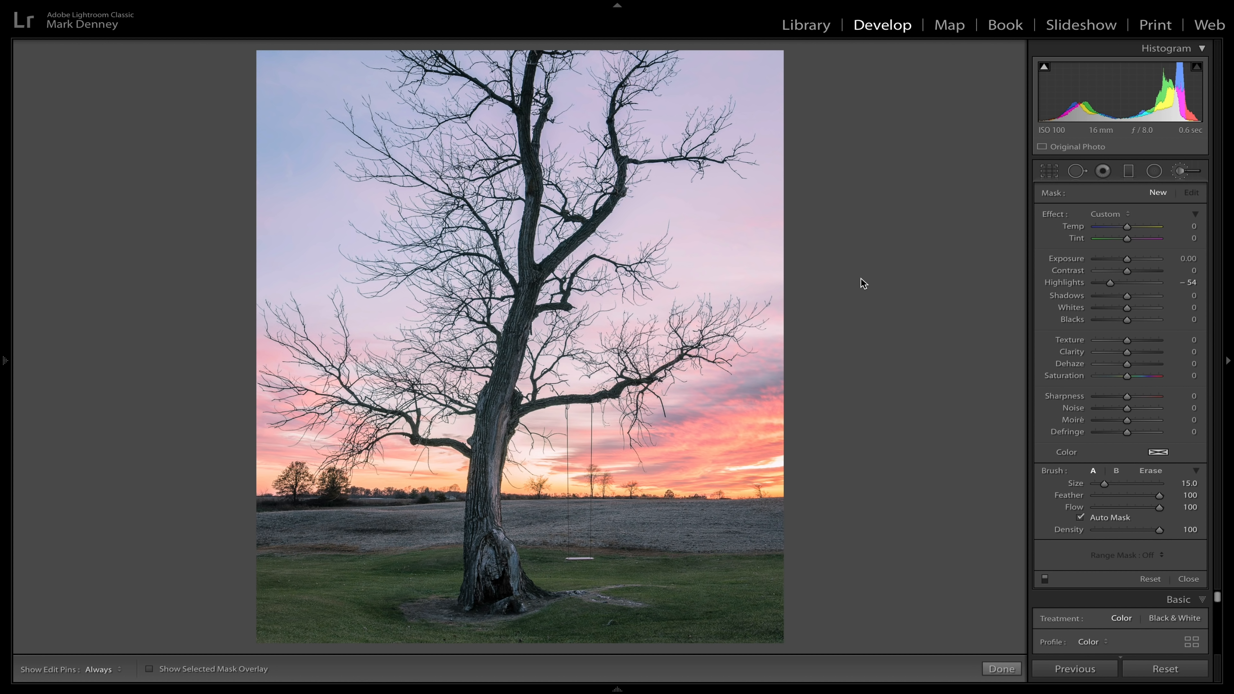
scroll(758, 272, up, 2)
scroll(758, 271, up, 12)
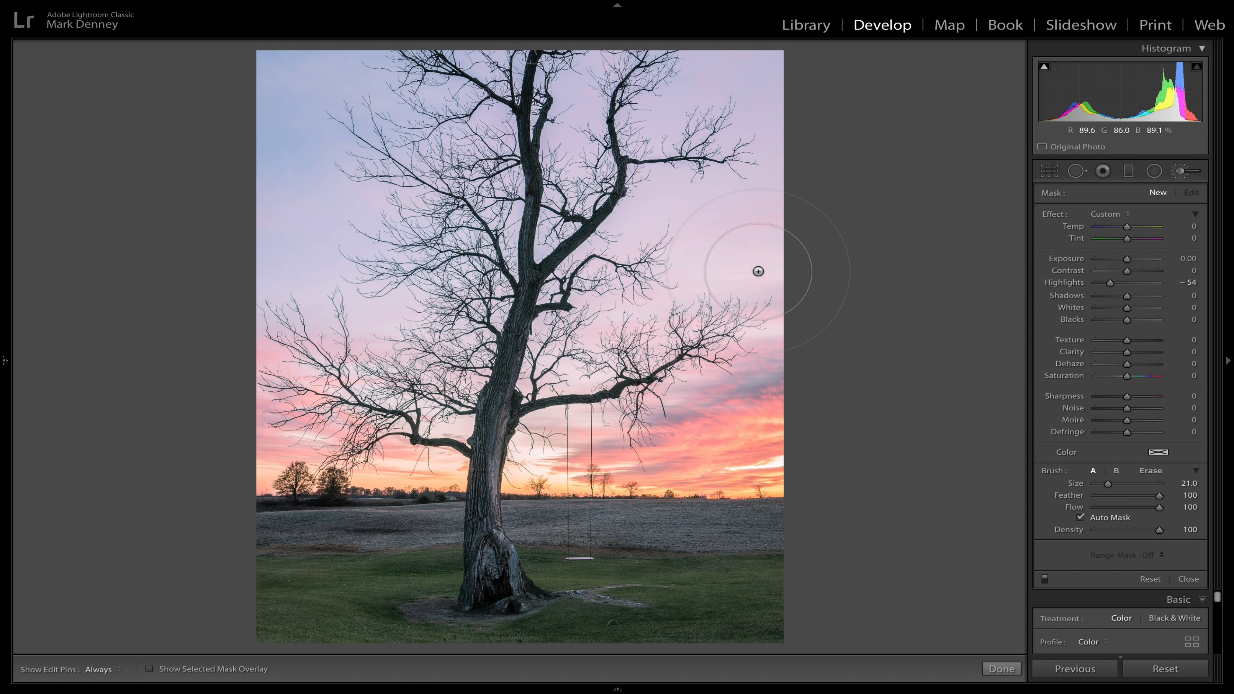
scroll(758, 272, up, 1)
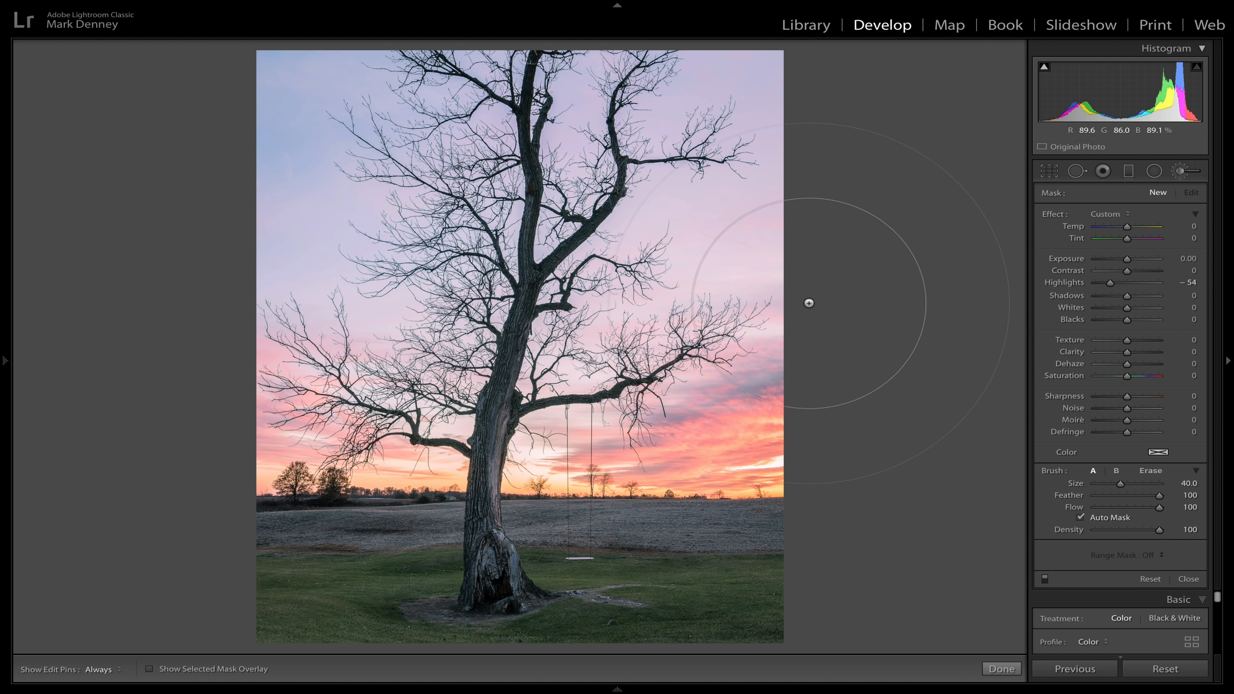
key(o)
key(h)
mouse_move(772, 591)
mouse_down()
mouse_move(242, 592)
mouse_move(703, 578)
mouse_move(213, 532)
mouse_move(840, 312)
mouse_move(607, 219)
mouse_move(231, 288)
mouse_move(276, 64)
mouse_move(874, 74)
mouse_move(338, 51)
mouse_move(132, 198)
mouse_move(276, 359)
mouse_move(271, 537)
mouse_move(736, 586)
mouse_move(661, 530)
mouse_move(787, 391)
mouse_move(339, 427)
mouse_move(866, 287)
mouse_up()
scroll(865, 287, down, 8)
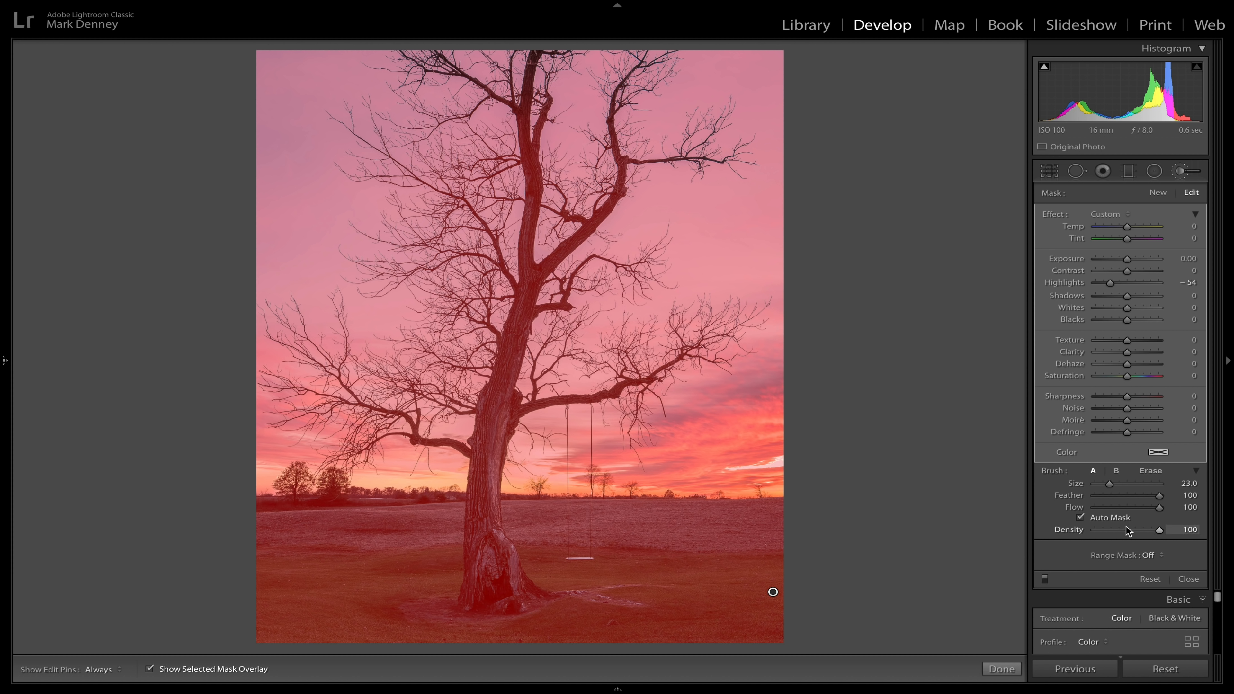
Set the brush adjustment's range mask to Color and hide the mask overlay.
click(1157, 557)
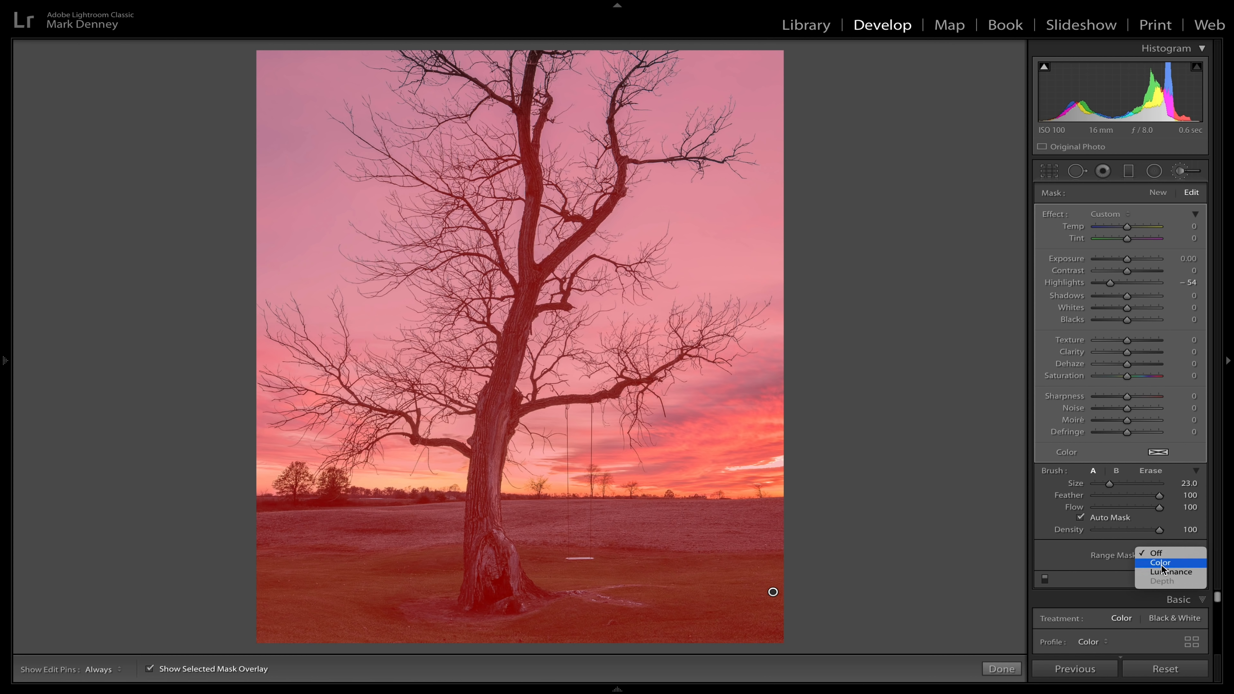
click(1157, 554)
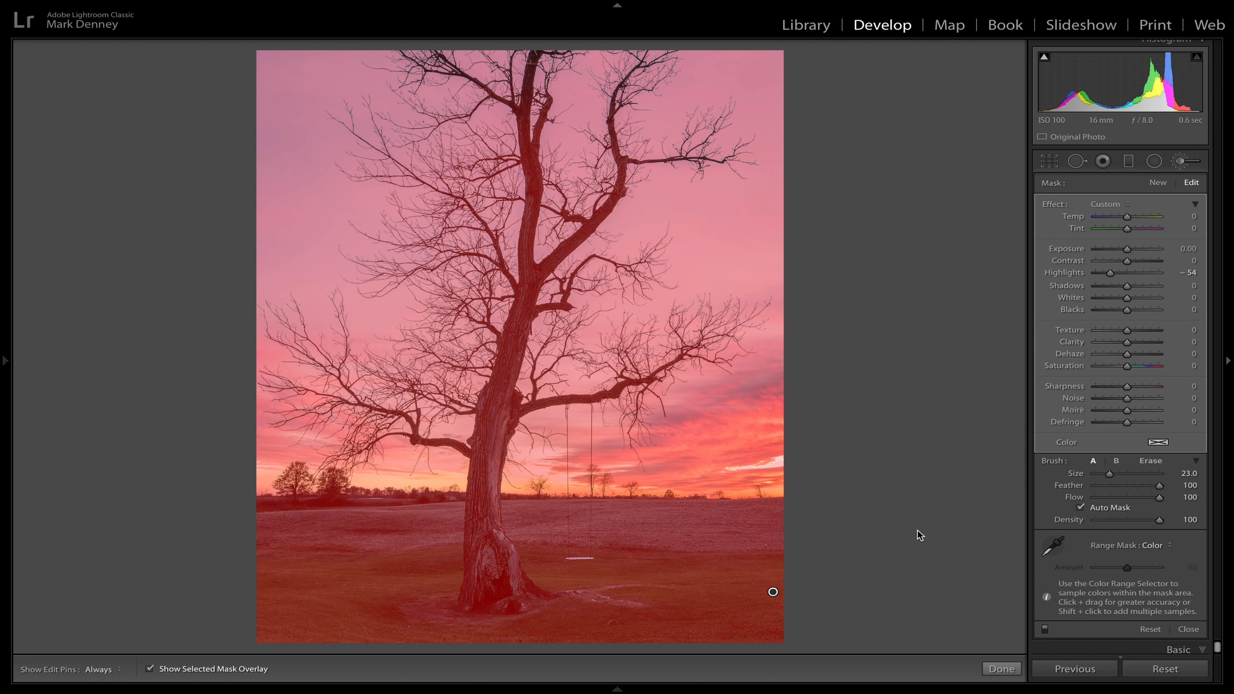
key(o)
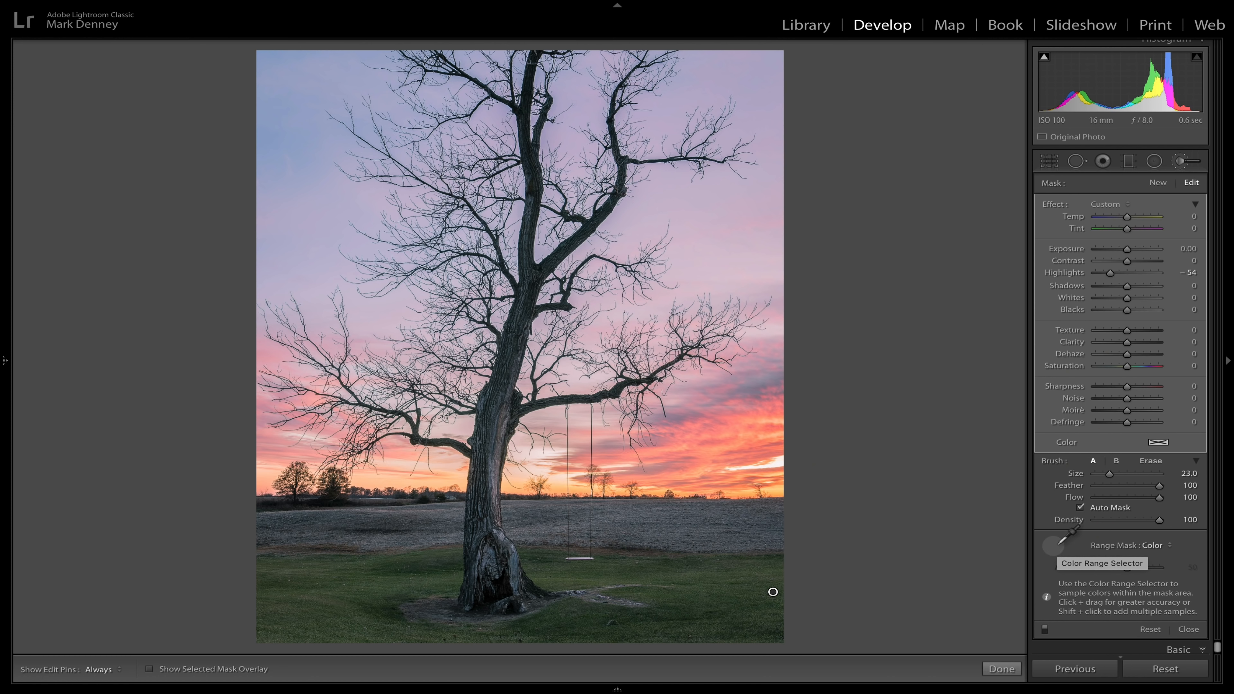
Sample the grass, the lower and upper tree trunk, the field and a patch of lawn as colors for the range mask.
click(1060, 548)
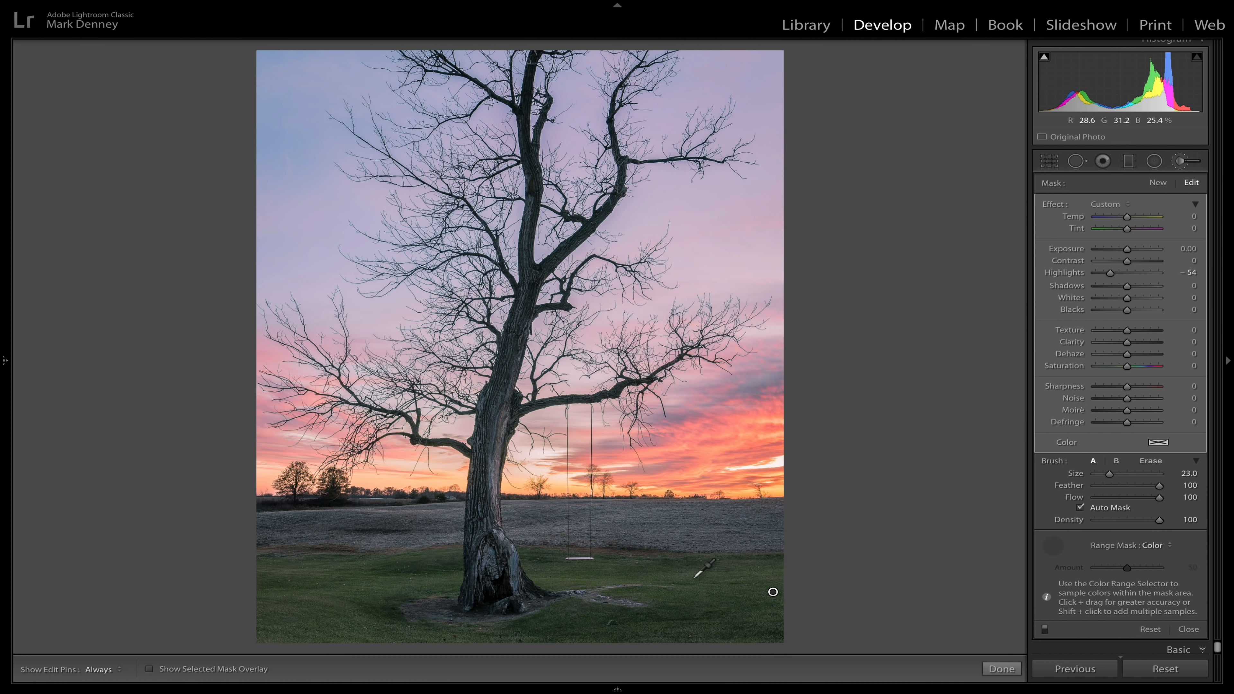
key(shift)
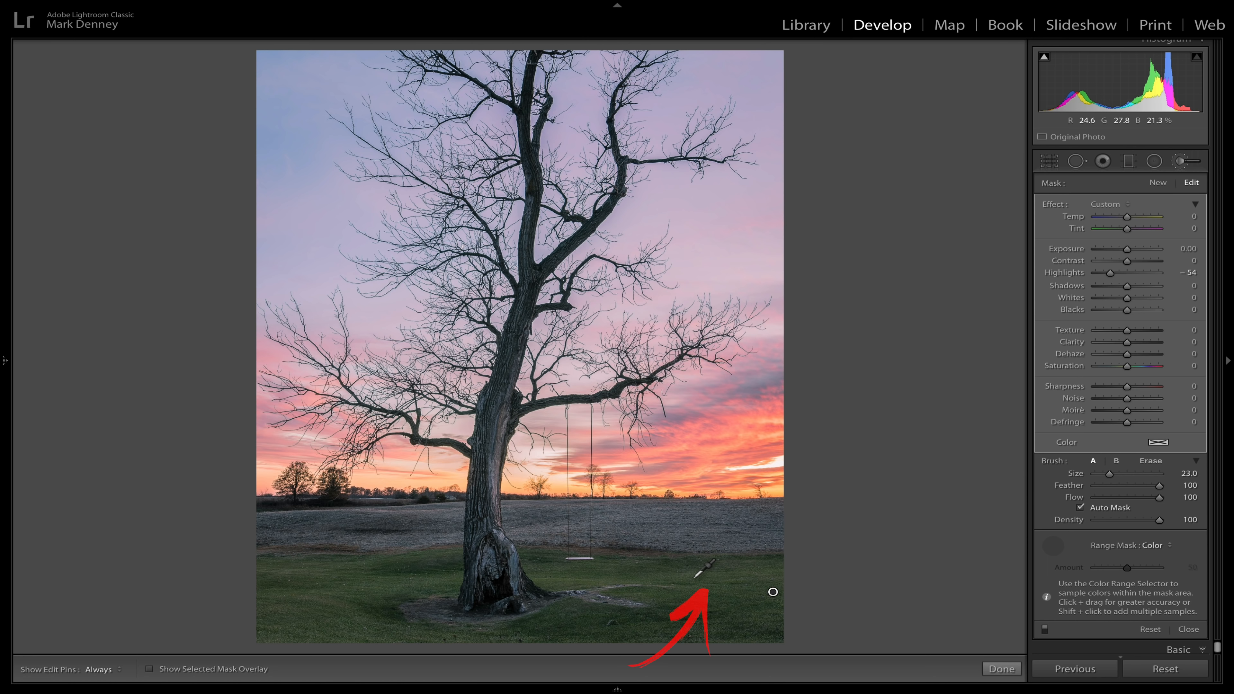
click(696, 574)
key(shift)
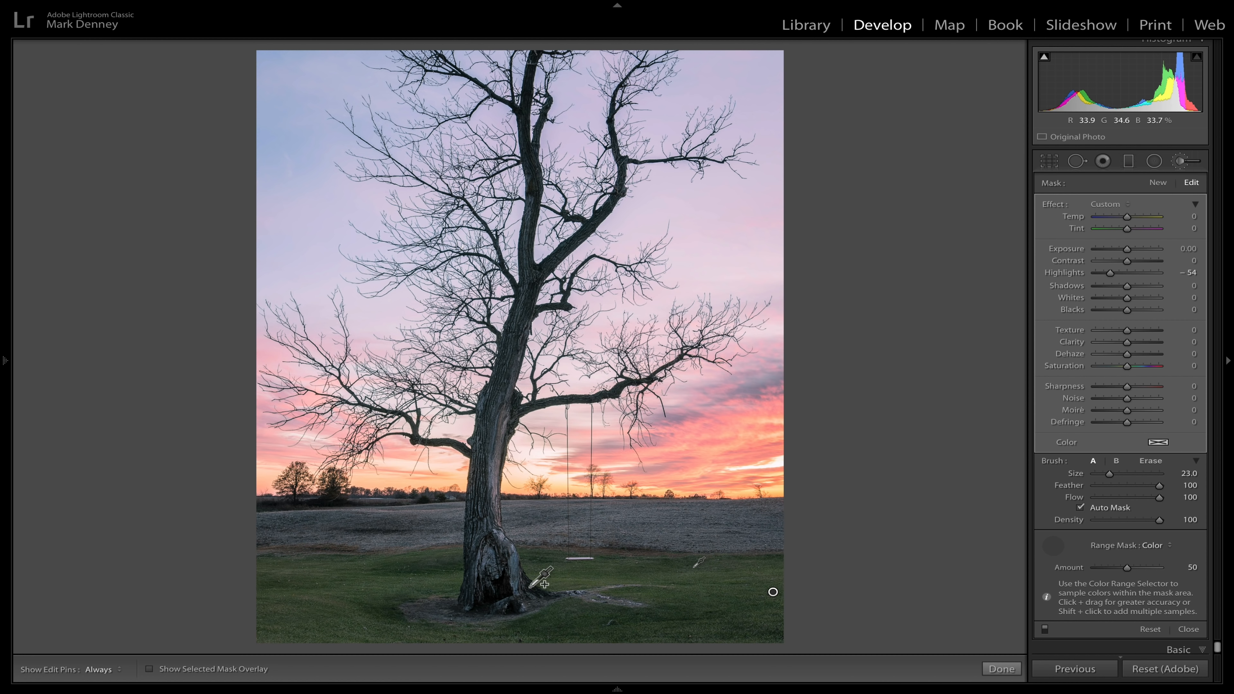
shift+click(479, 507)
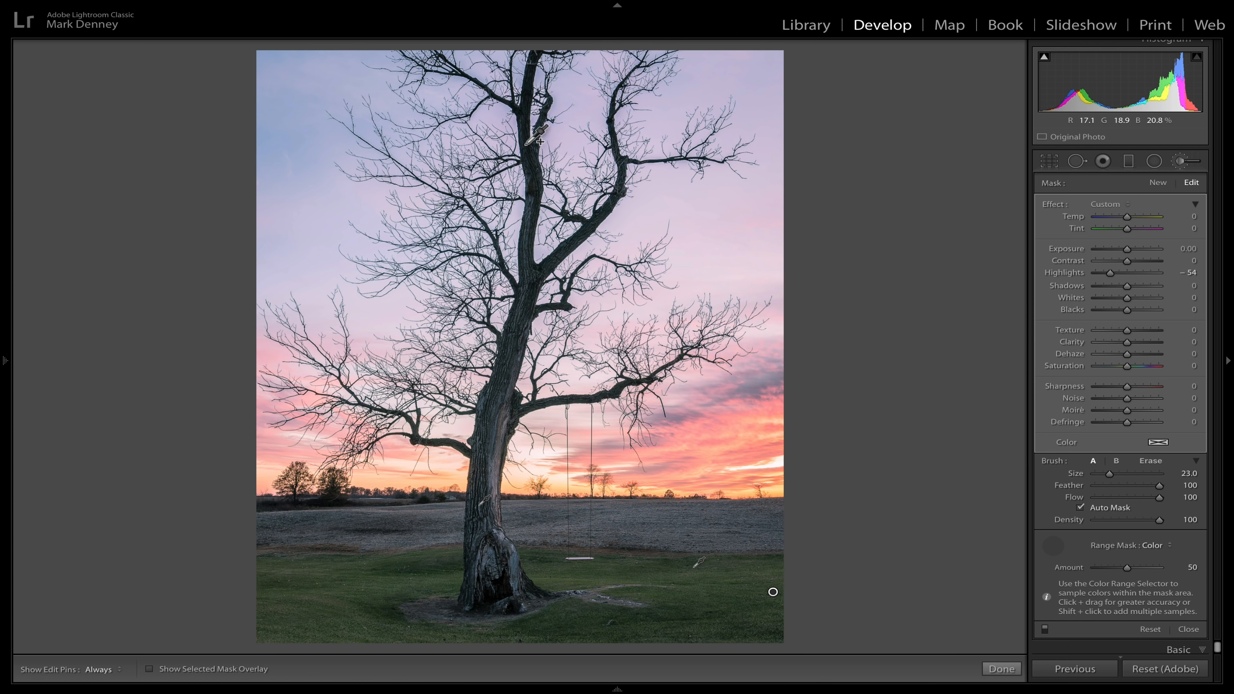
shift+click(526, 132)
shift+click(412, 512)
drag(290, 564, 365, 605)
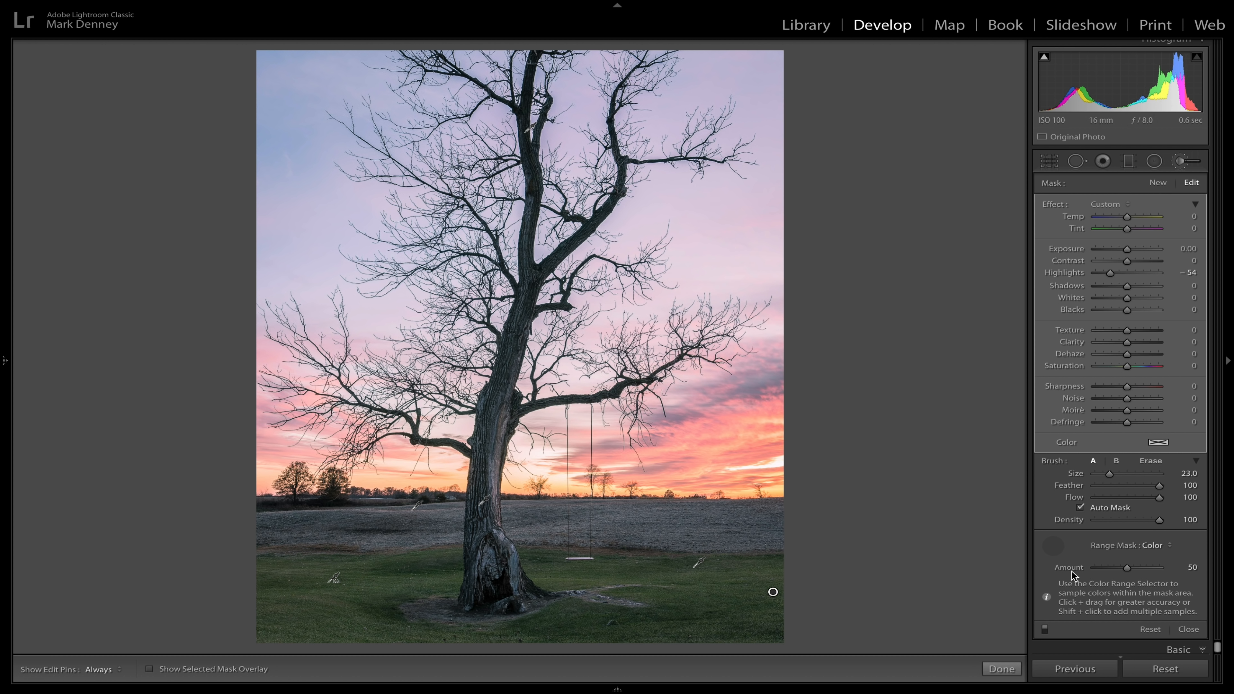
Reduce the color range mask's amount to 12 while previewing the mask in black and white.
drag(1127, 568, 1105, 569)
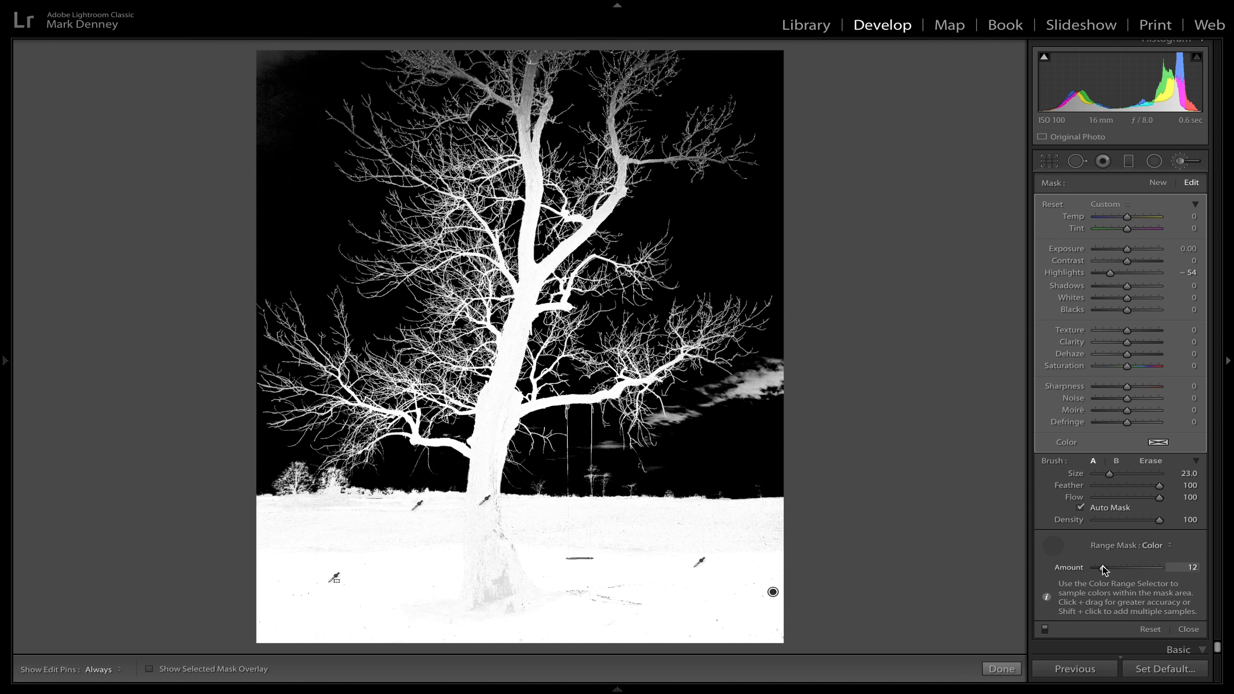
drag(1104, 570, 1104, 570)
drag(1104, 569, 1104, 570)
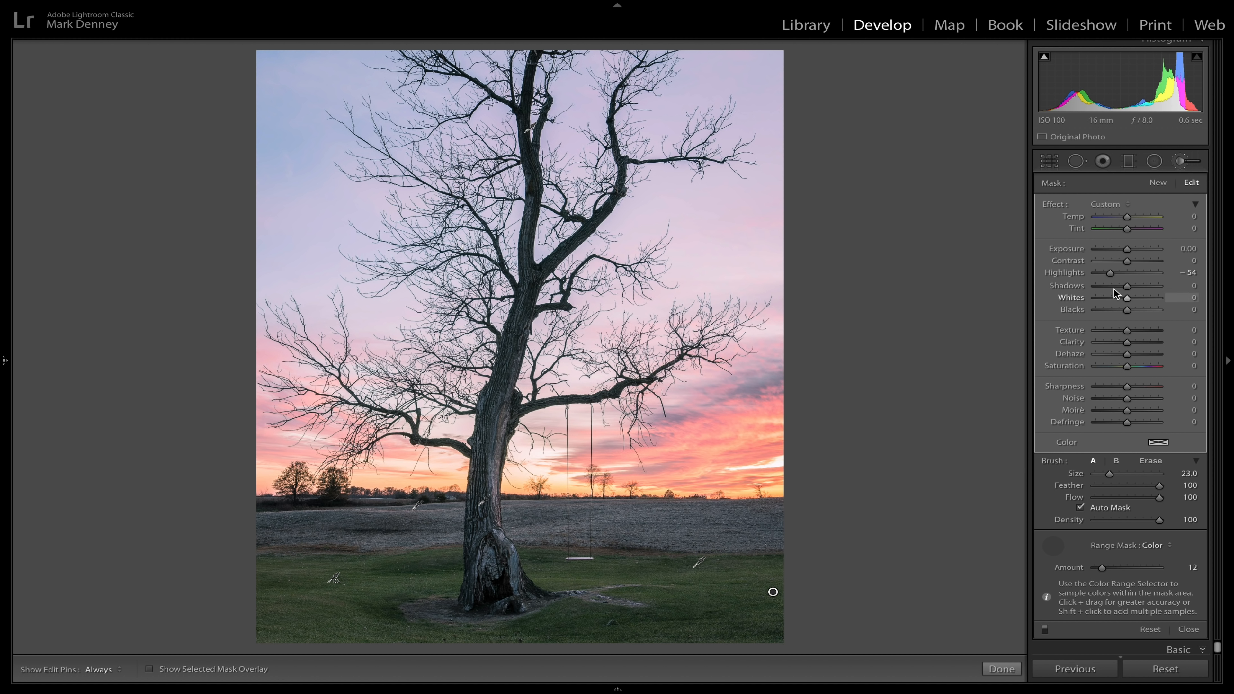
Set the masked foreground and tree's Highlights to 31, Texture to 85 and Temp to 15.
drag(1117, 273, 1138, 272)
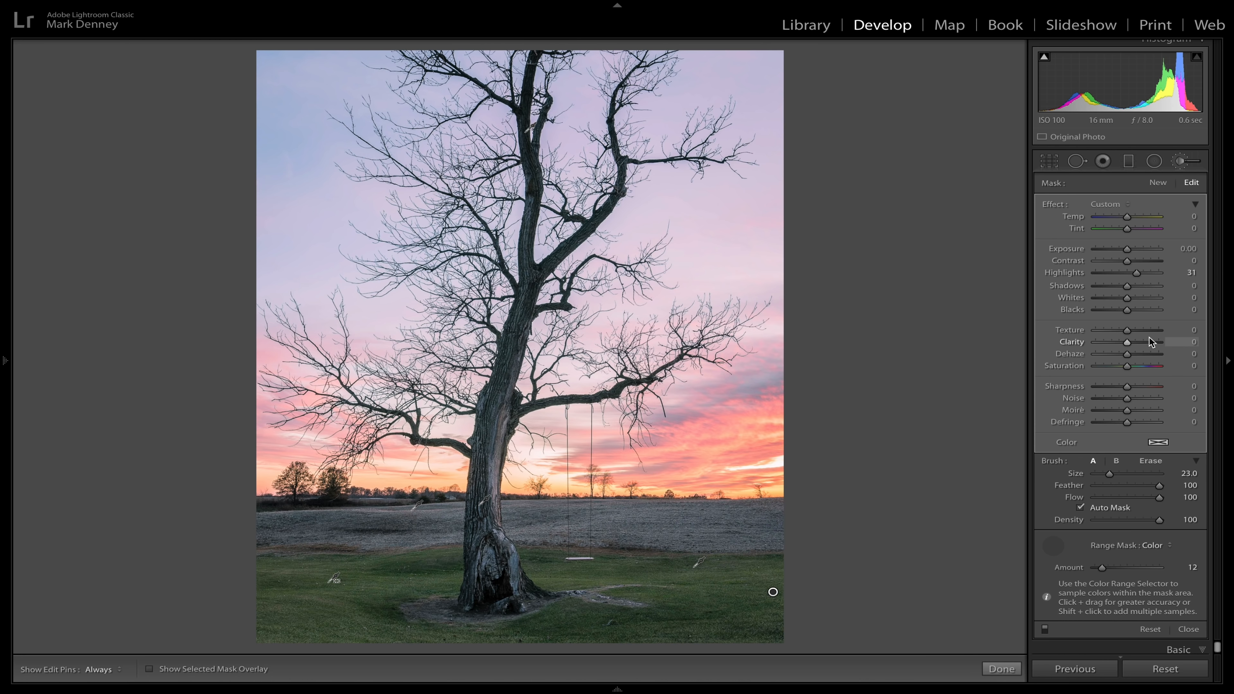
drag(1128, 330, 1157, 332)
drag(1155, 330, 1154, 330)
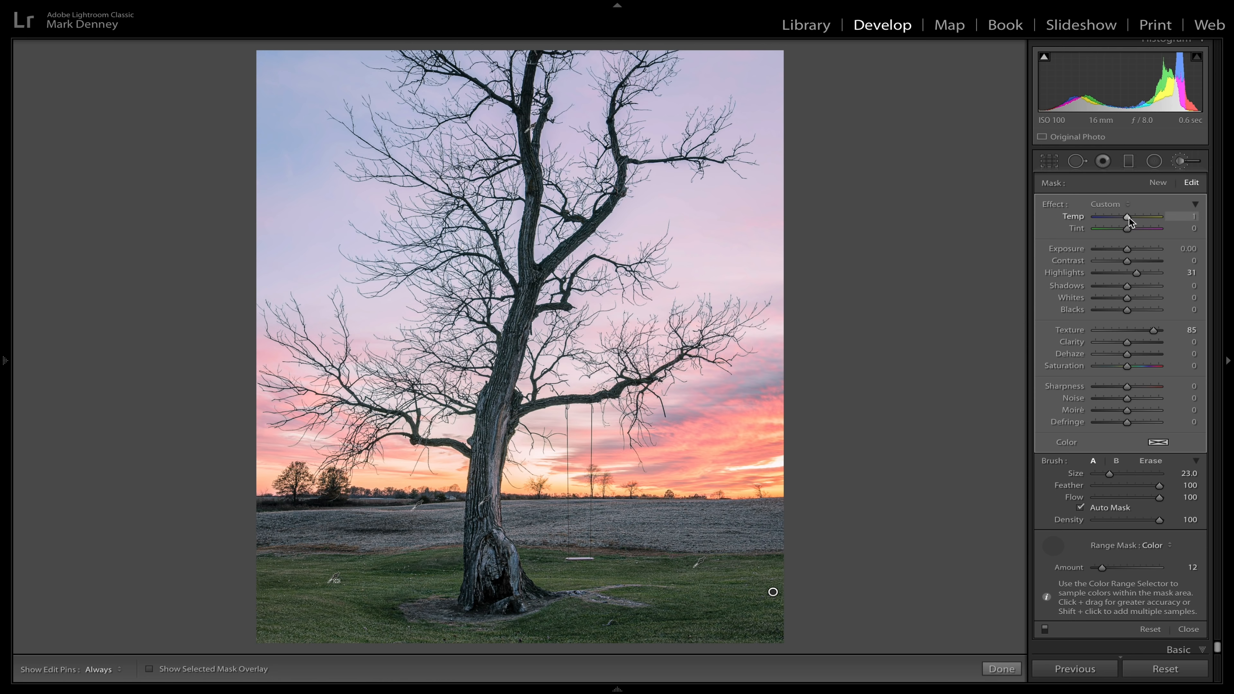
drag(1129, 217, 1134, 220)
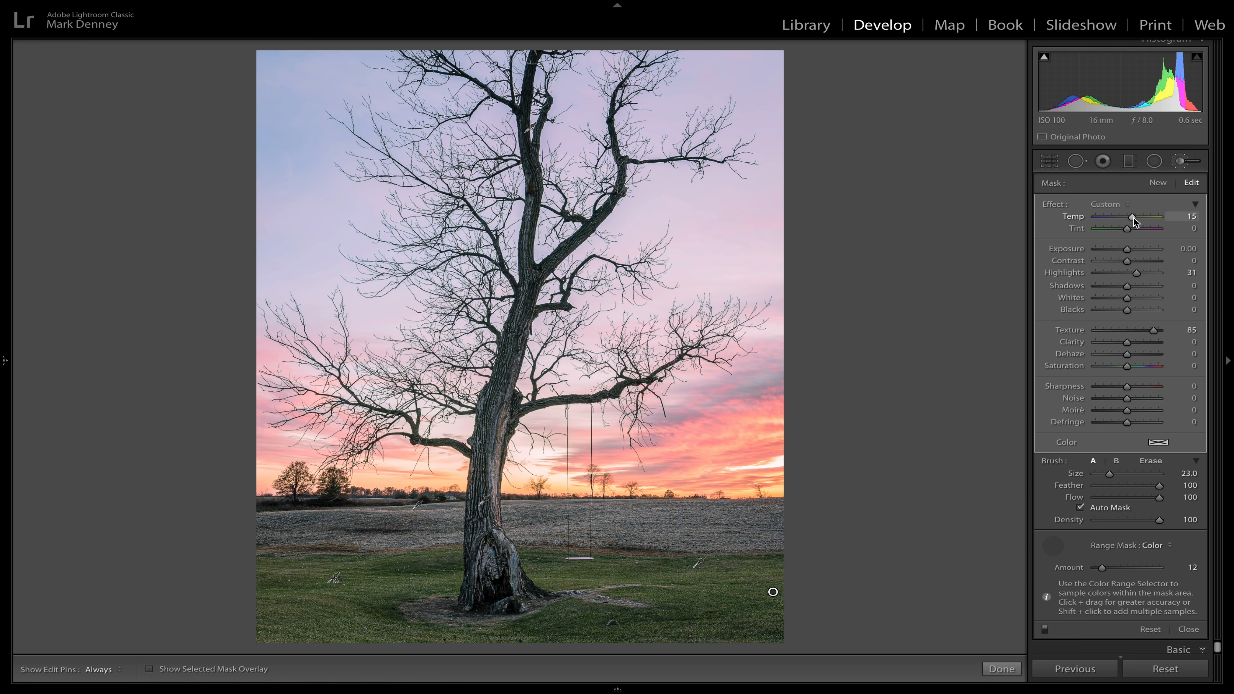